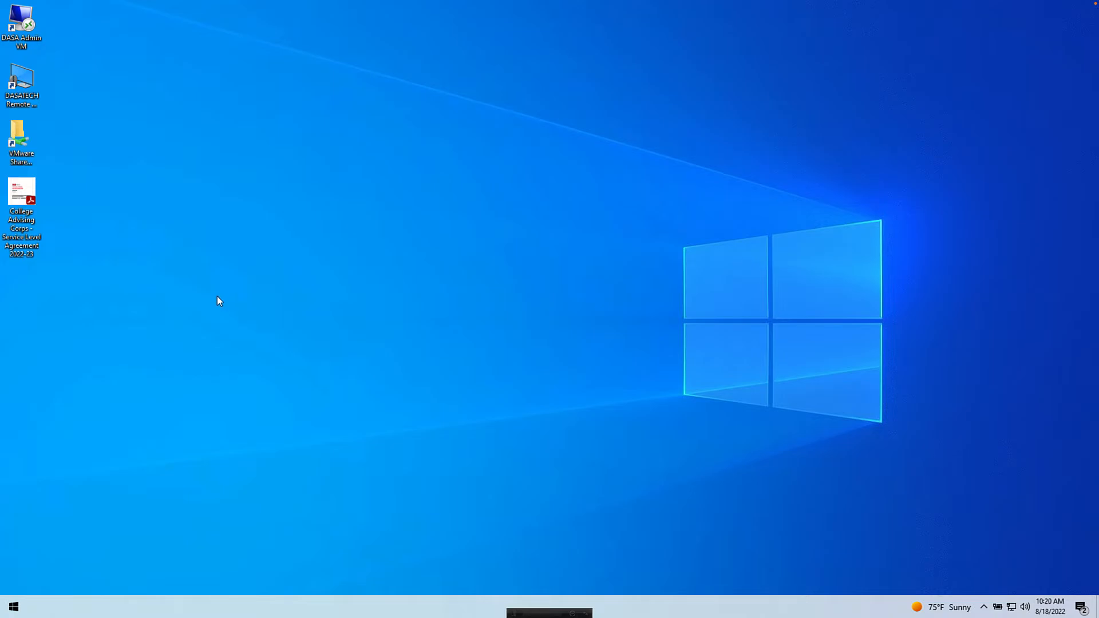
Open the College Advising Corps service level agreement PDF from the desktop in Foxit PDF Editor 12.0.
right_click(22, 191)
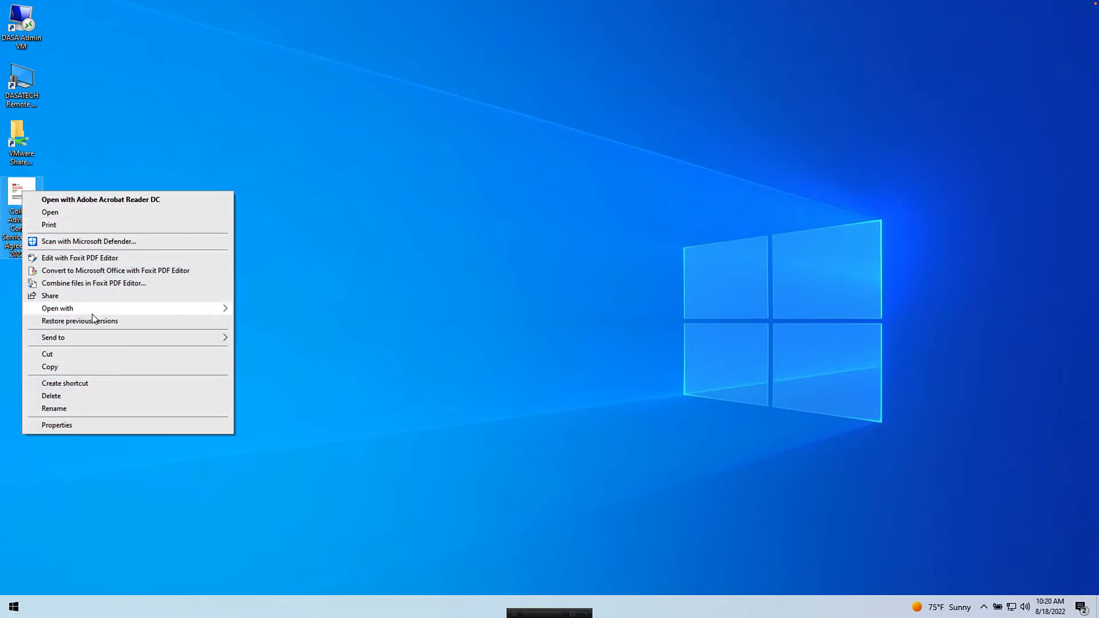
mouse_move(93, 310)
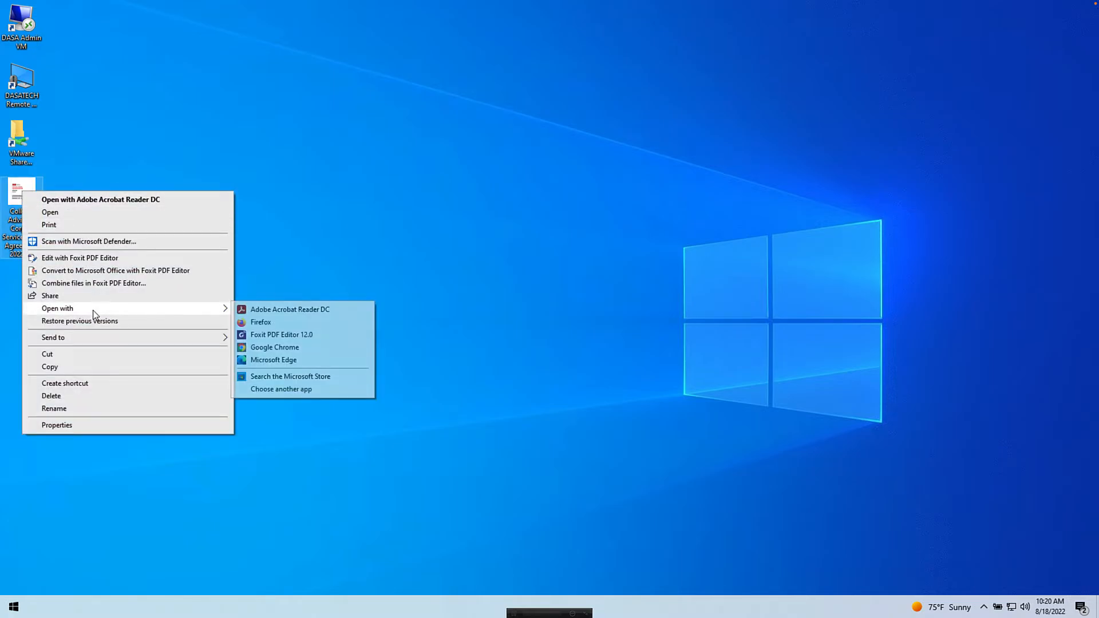
click(314, 335)
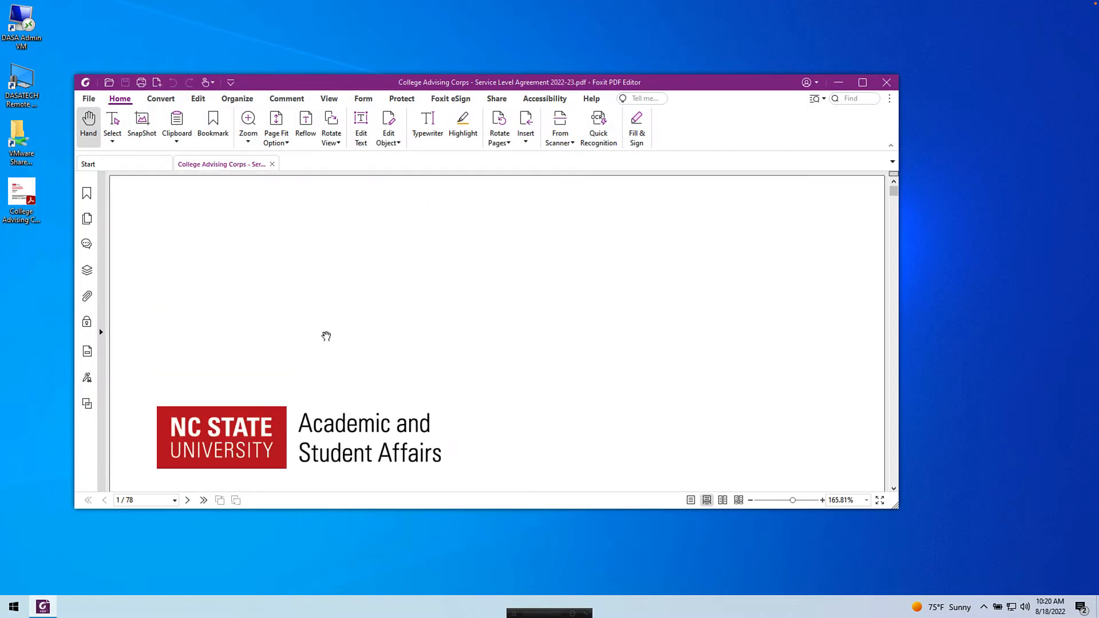
Draw a signature form field on the line above "Department Head Signature" in the acknowledgement box.
scroll(400, 338, down, 2)
scroll(399, 339, down, 6)
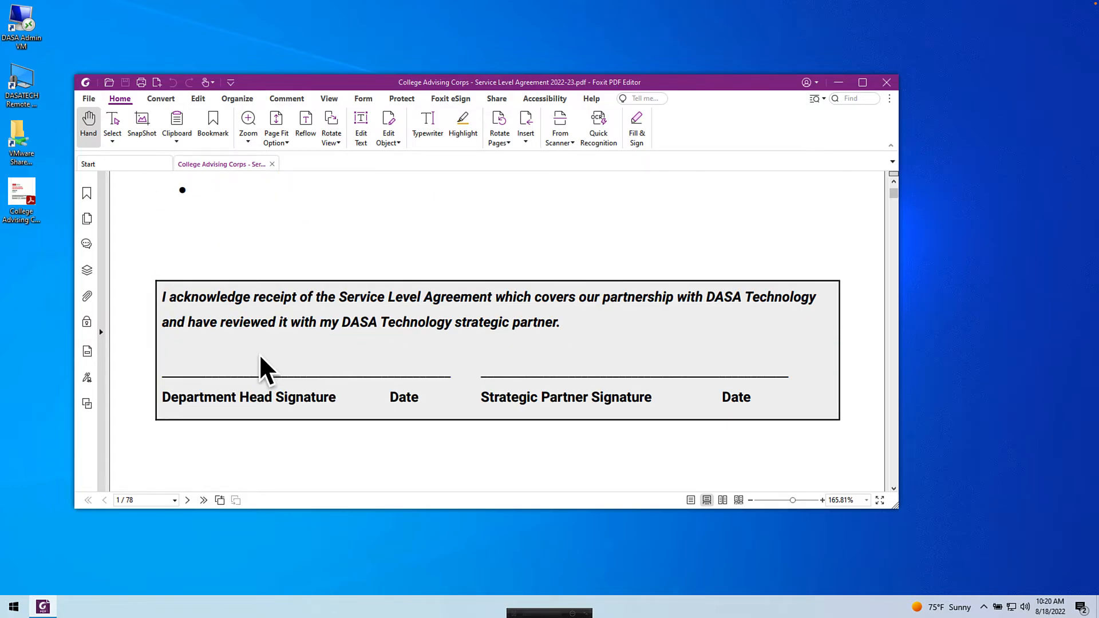
click(366, 99)
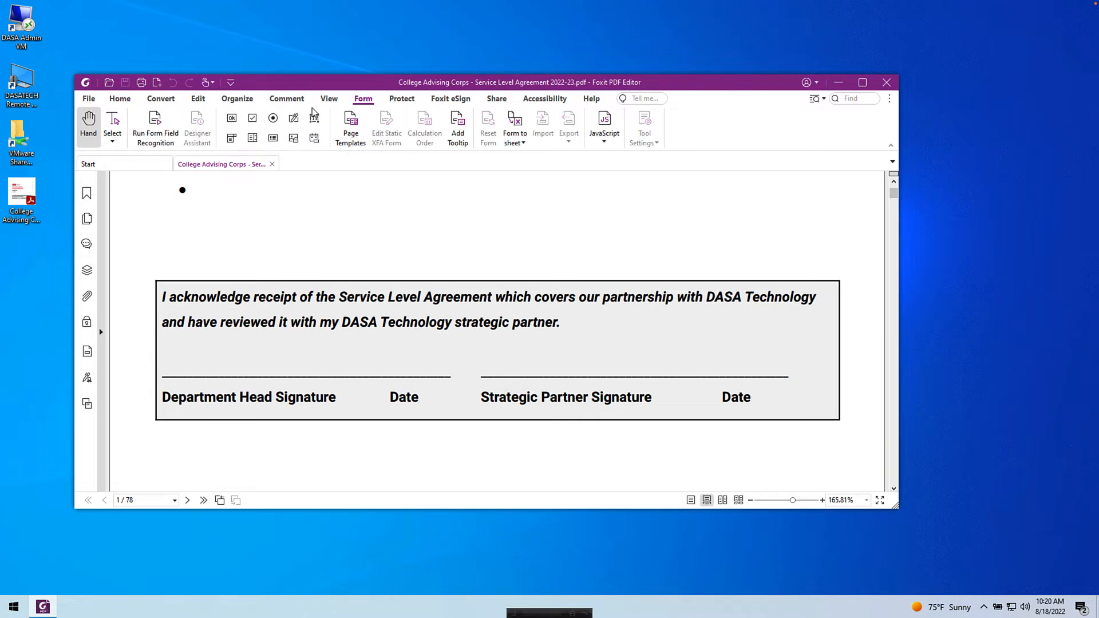
click(294, 120)
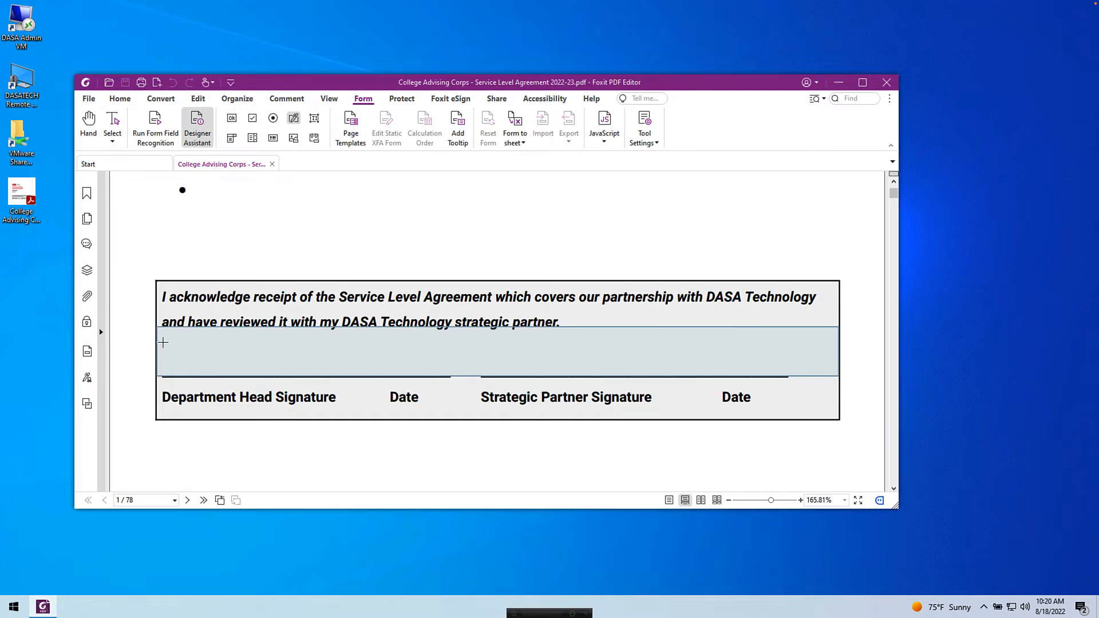
mouse_move(163, 343)
mouse_down()
mouse_move(250, 369)
mouse_move(379, 378)
mouse_up()
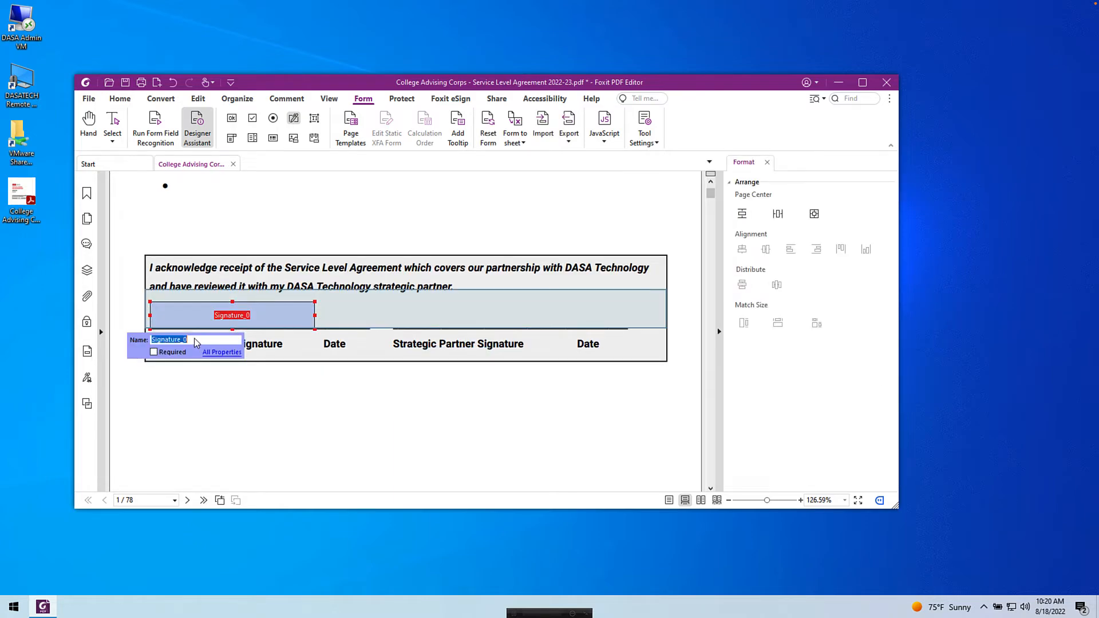
Try to name the department head's signature field "Dept Signature".
text(Direct)
key(BackSpace)
key(BackSpace)
key(BackSpace)
key(BackSpace)
key(BackSpace)
text(ept Signature)
In the field's full properties, name it "Department Signature" and set its tooltip to "Click to Sign".
click(204, 353)
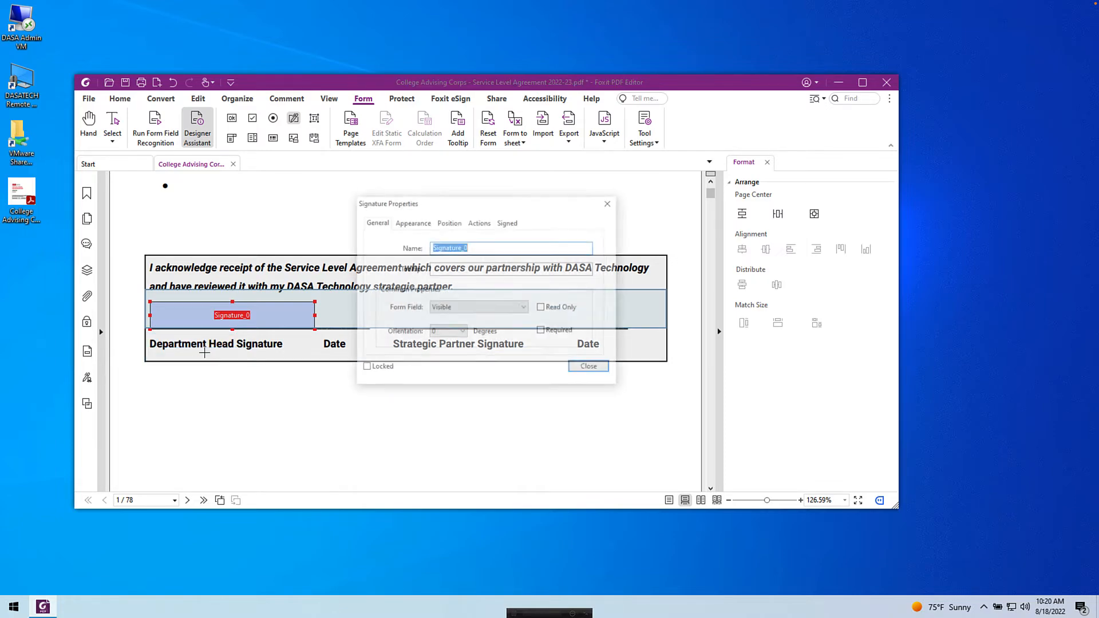
click(450, 248)
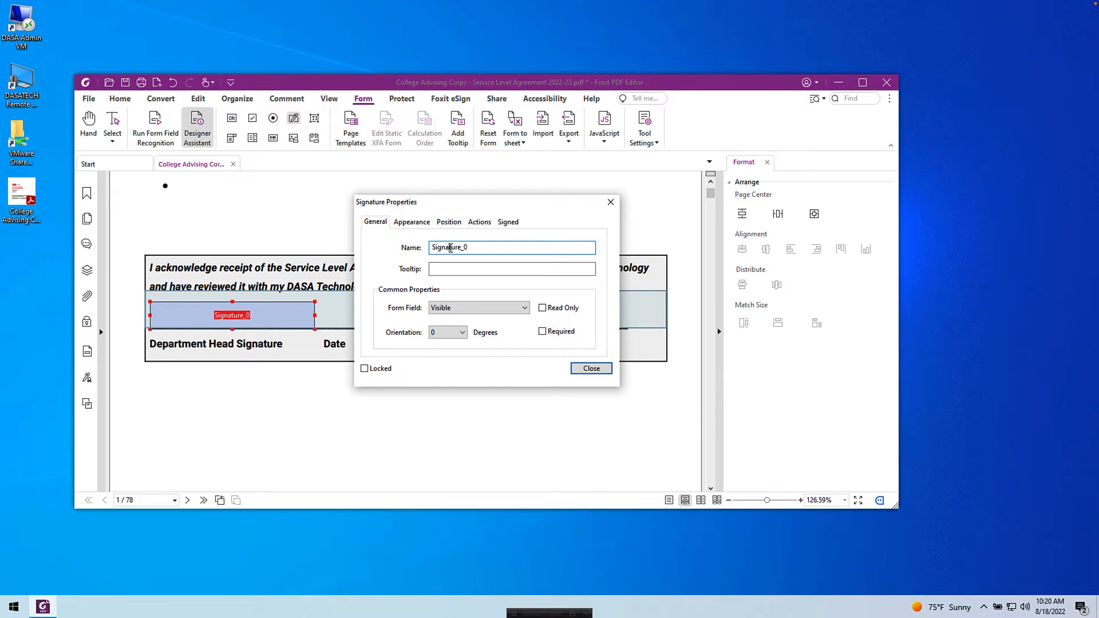
double_click(450, 247)
text(Department s)
key(BackSpace)
text(Signature)
click(452, 269)
text(Click)
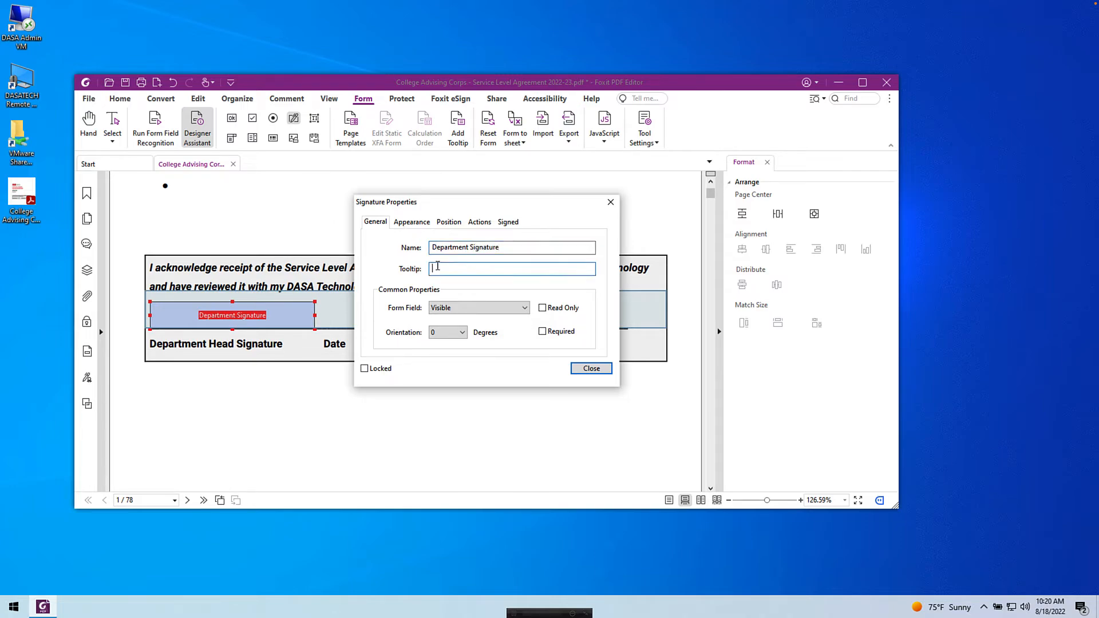
text( to Sign)
Review the department signature field's appearance, position, actions and signed settings, and close its properties.
click(410, 227)
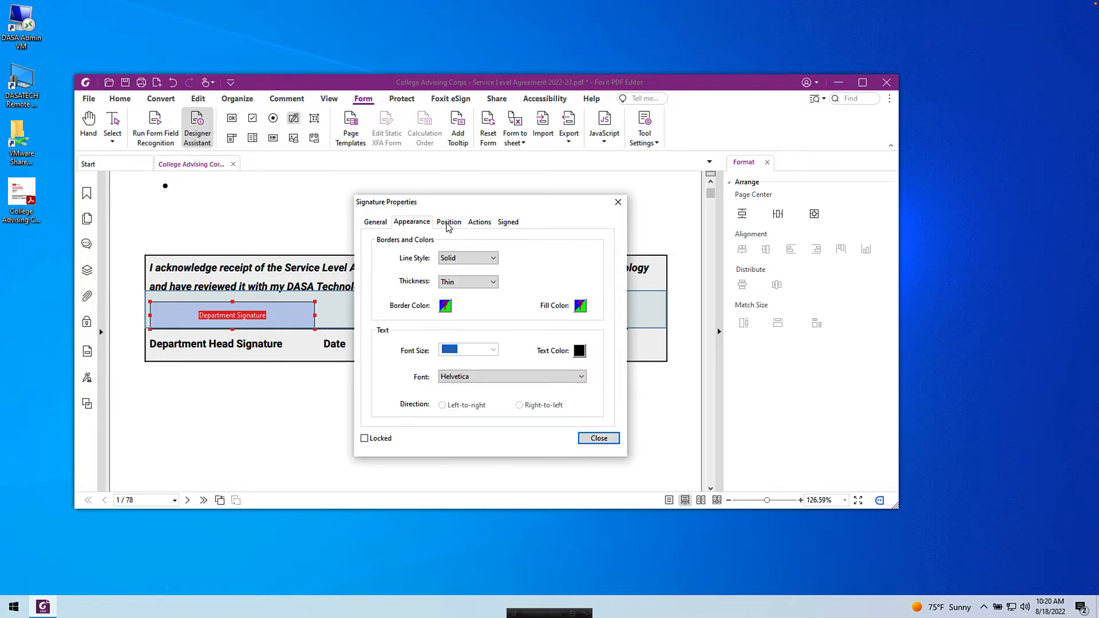
click(449, 224)
click(479, 223)
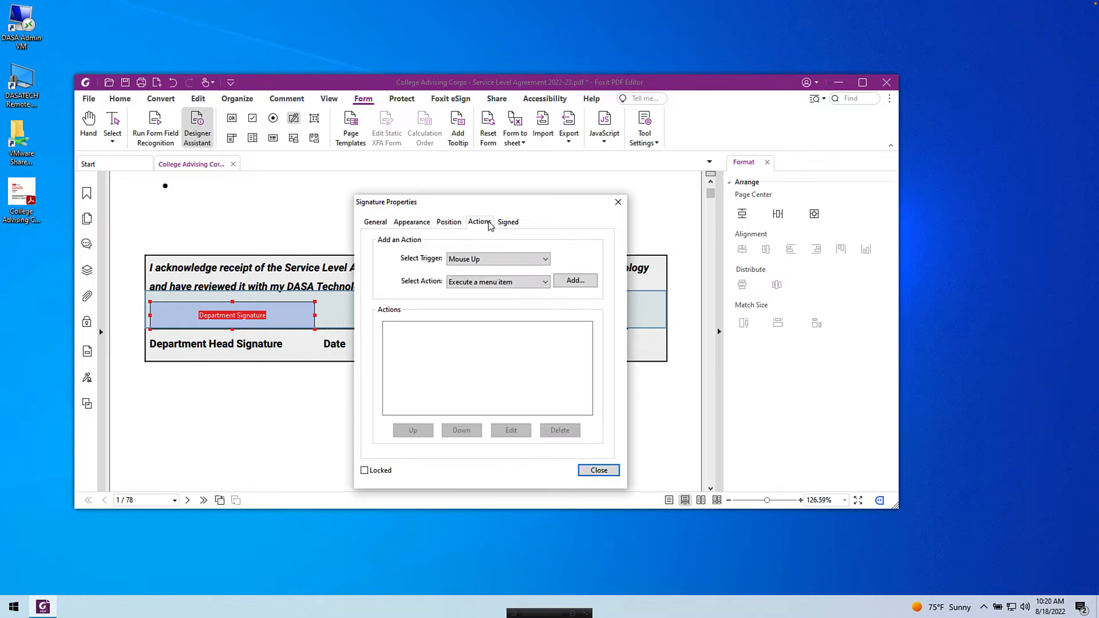
click(504, 224)
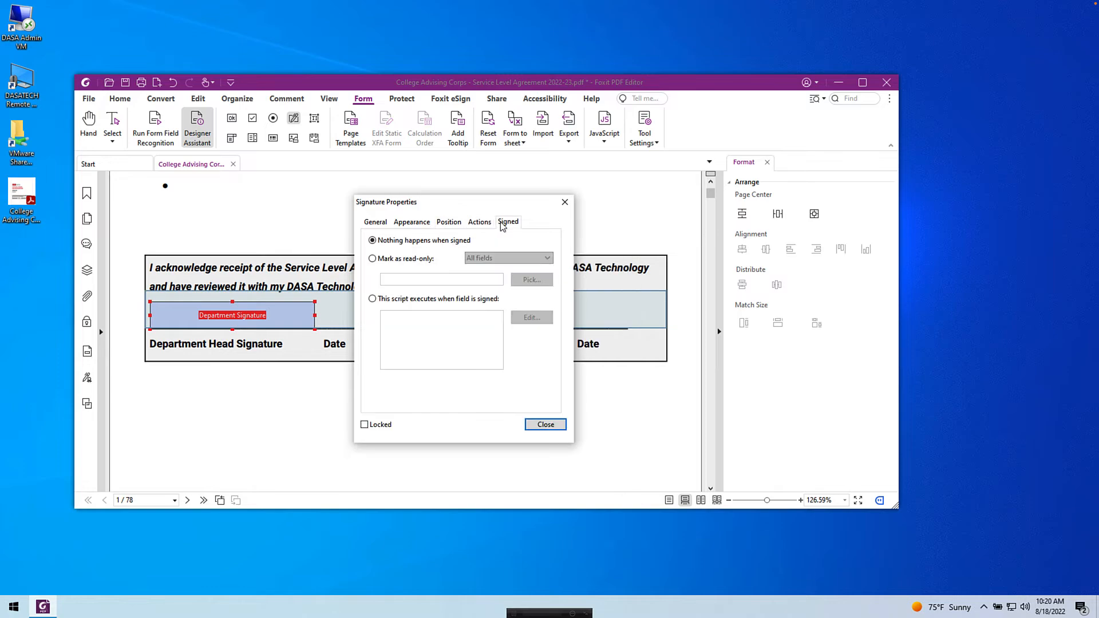
click(544, 427)
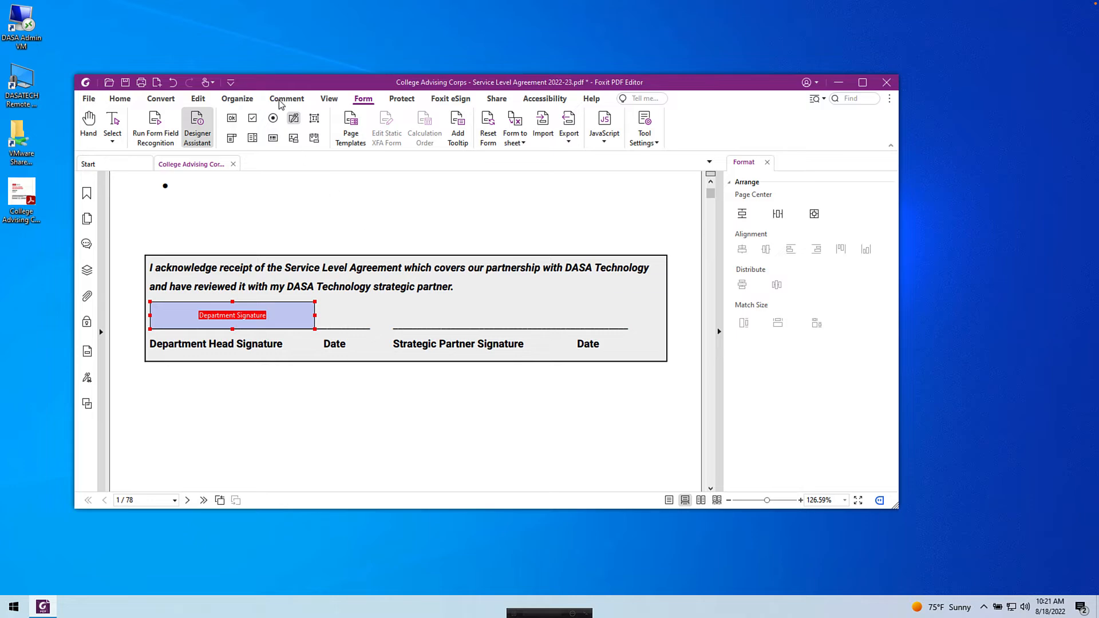
Draw a date field above the department head's Date label and try to name it "Dept Date".
click(314, 138)
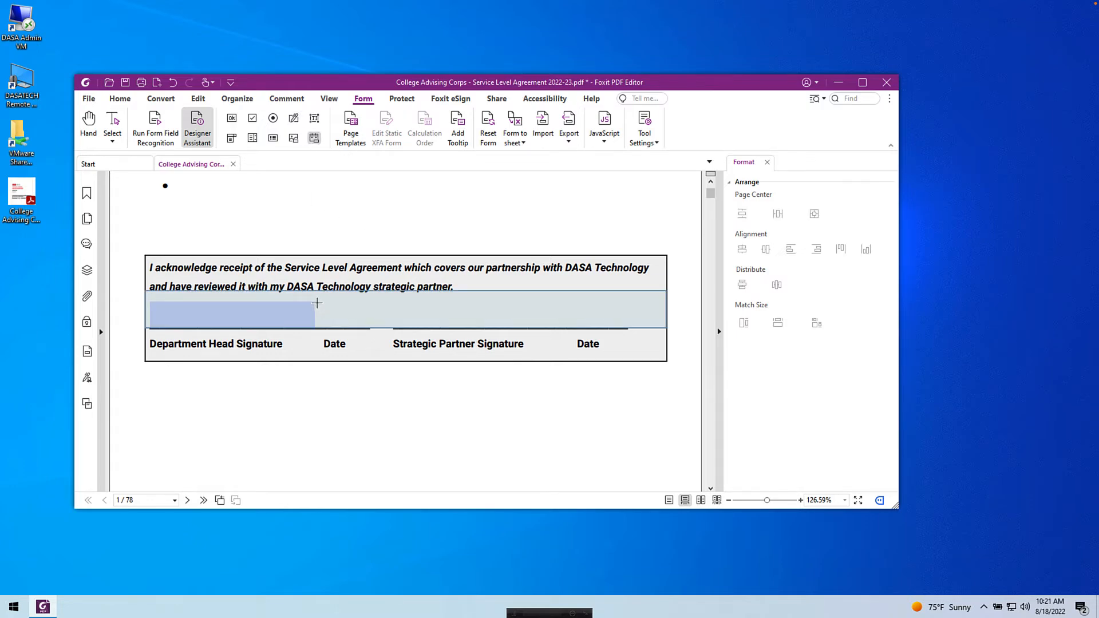
drag(316, 302, 372, 328)
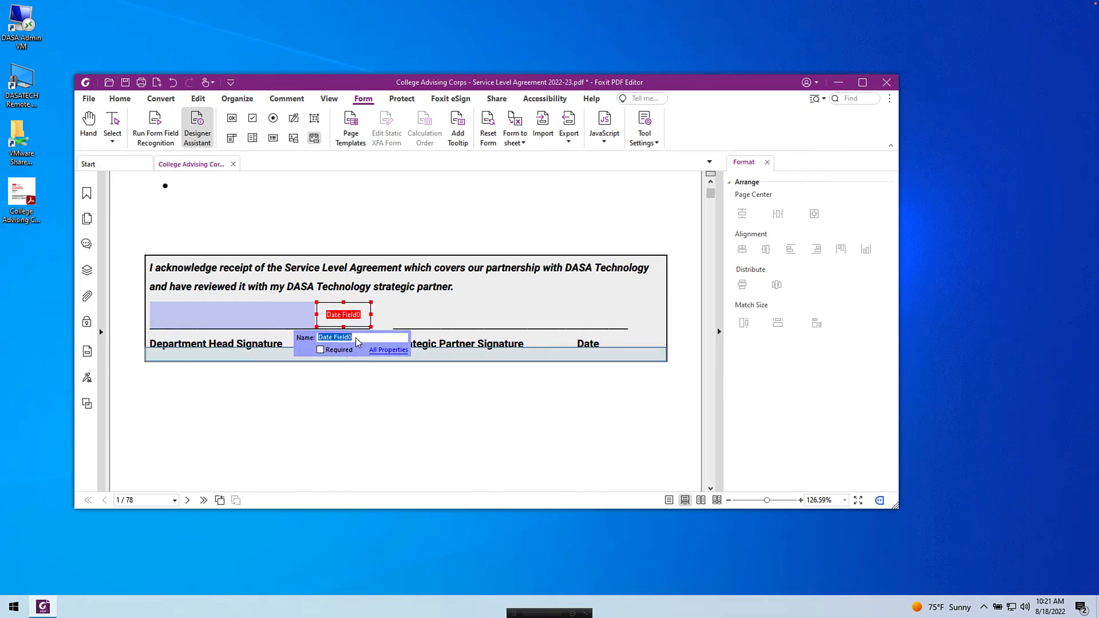
key(ctrl+a)
text(Dept Date)
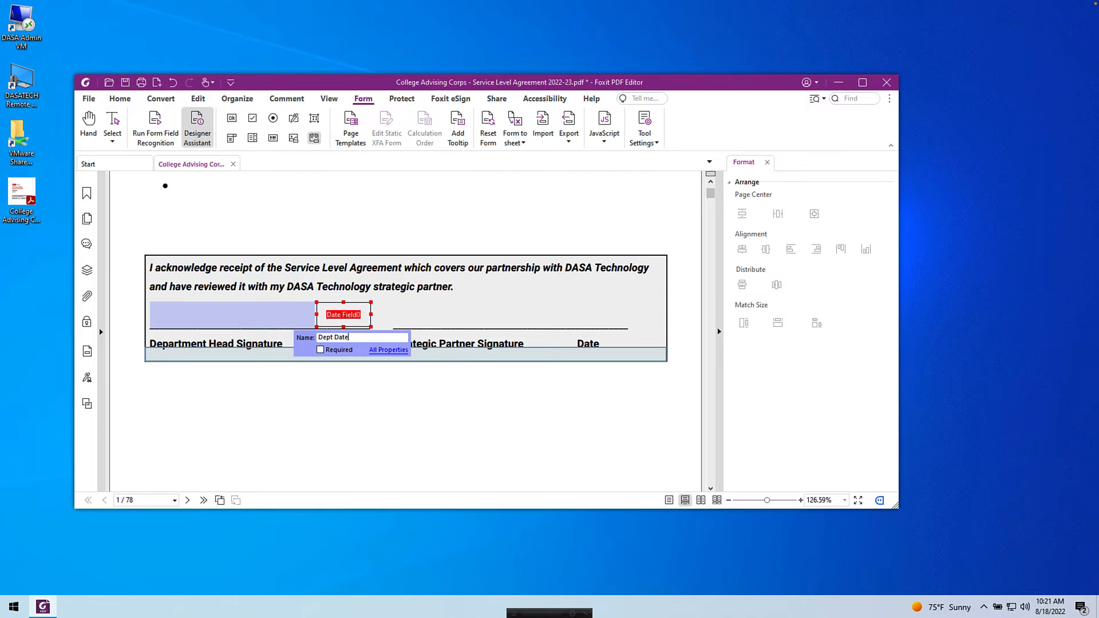
Set the department date field's date format to m/d/yyyy in its properties.
click(380, 355)
click(509, 222)
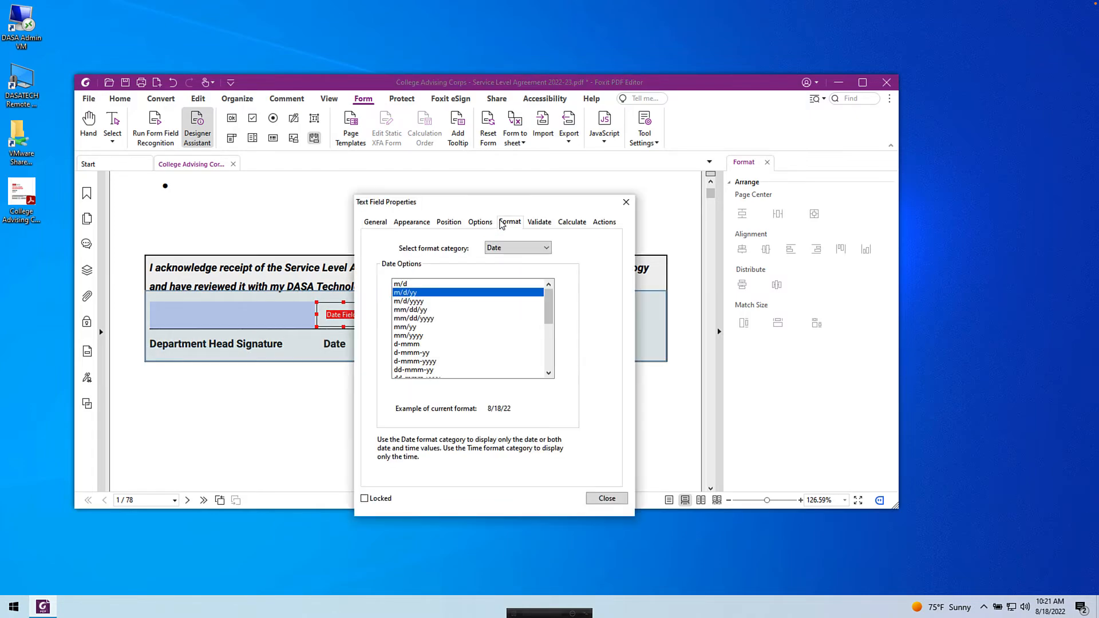
click(438, 319)
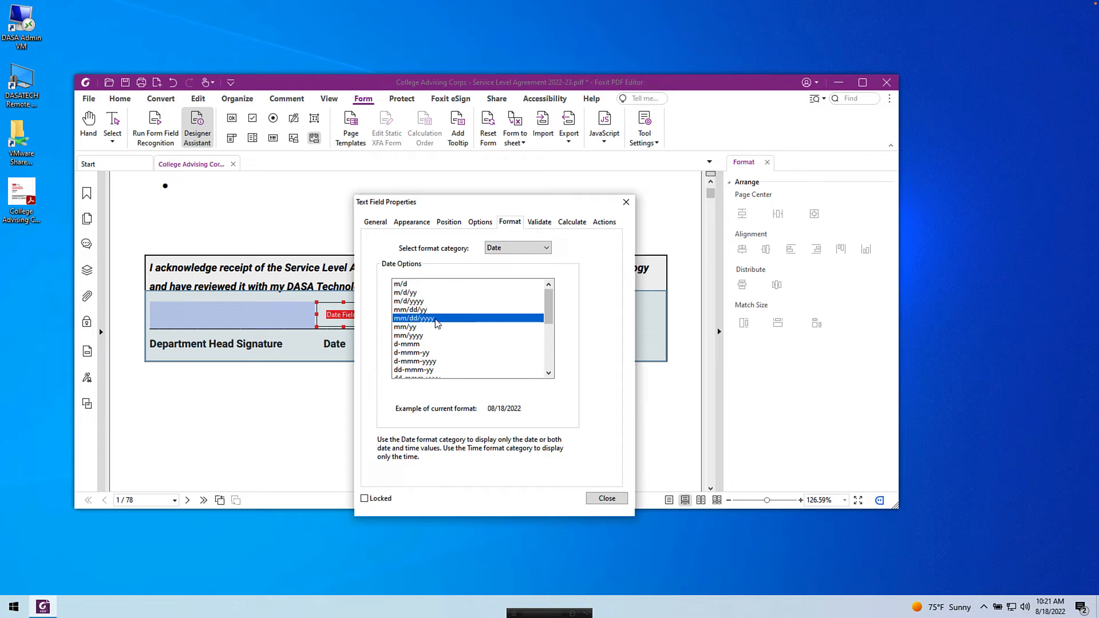
click(436, 301)
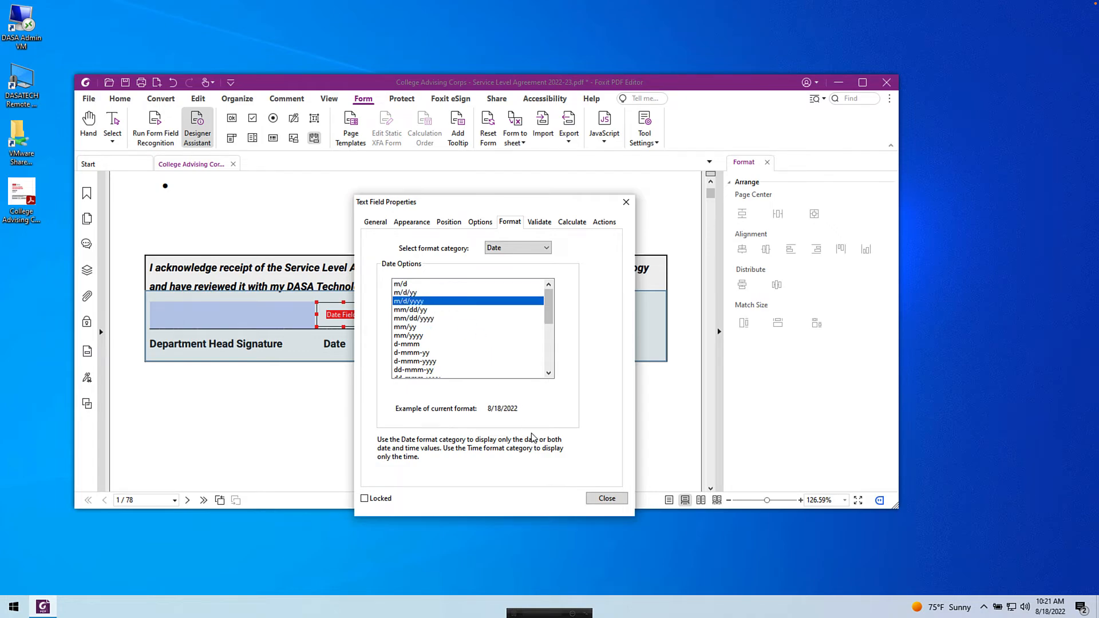
click(606, 499)
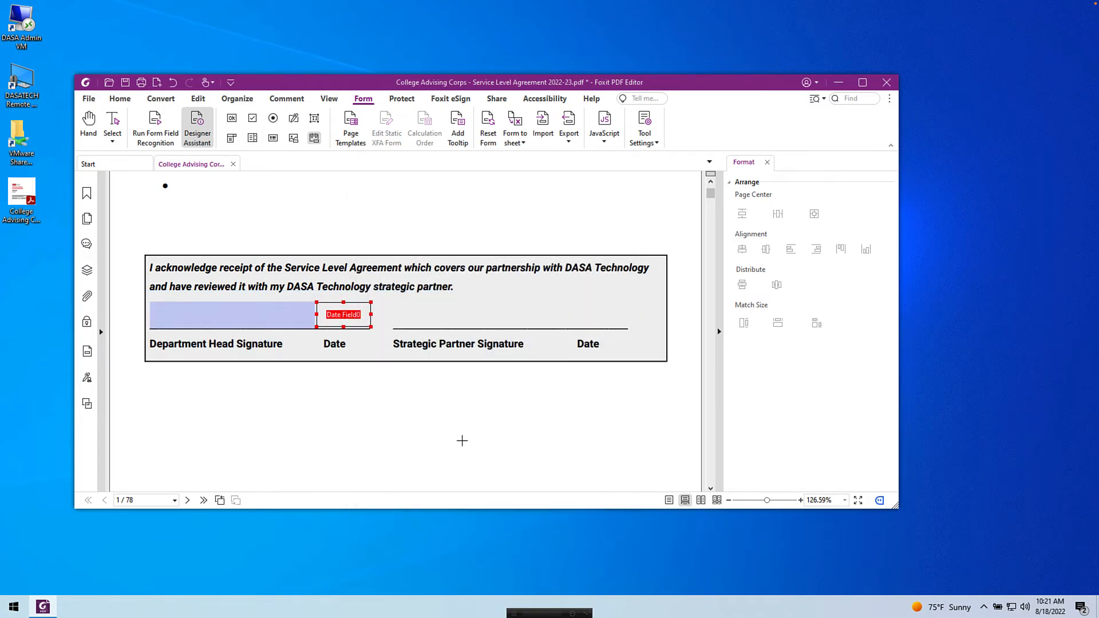
Draw a signature field on the line above "Strategic Partner Signature" and try to name it "SP Signature".
click(293, 119)
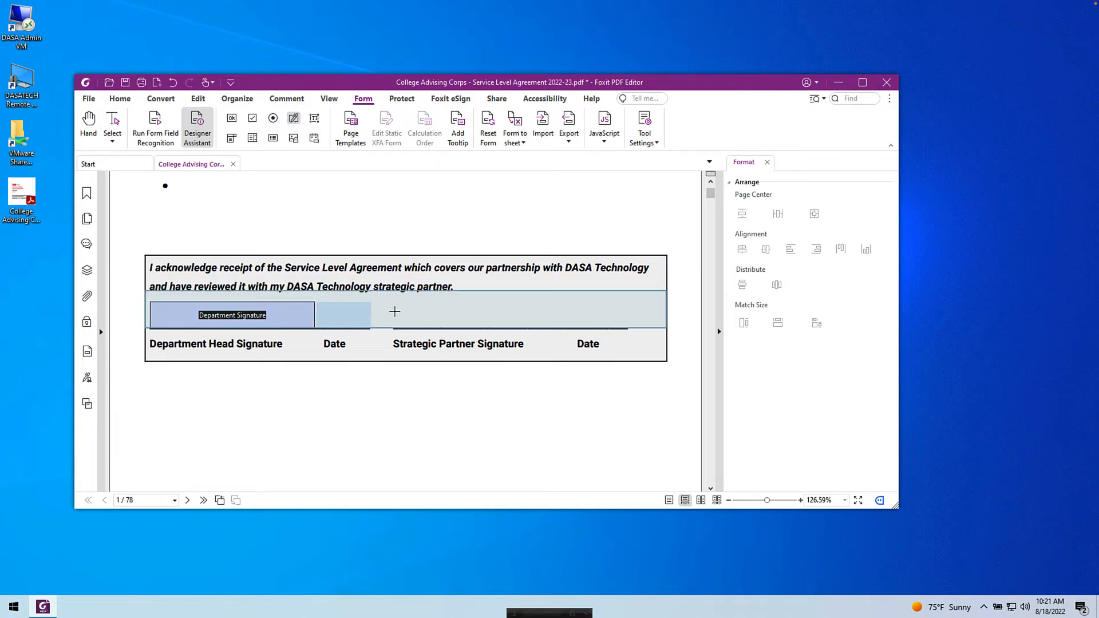
mouse_move(393, 304)
mouse_down()
mouse_move(437, 329)
mouse_move(565, 328)
mouse_up()
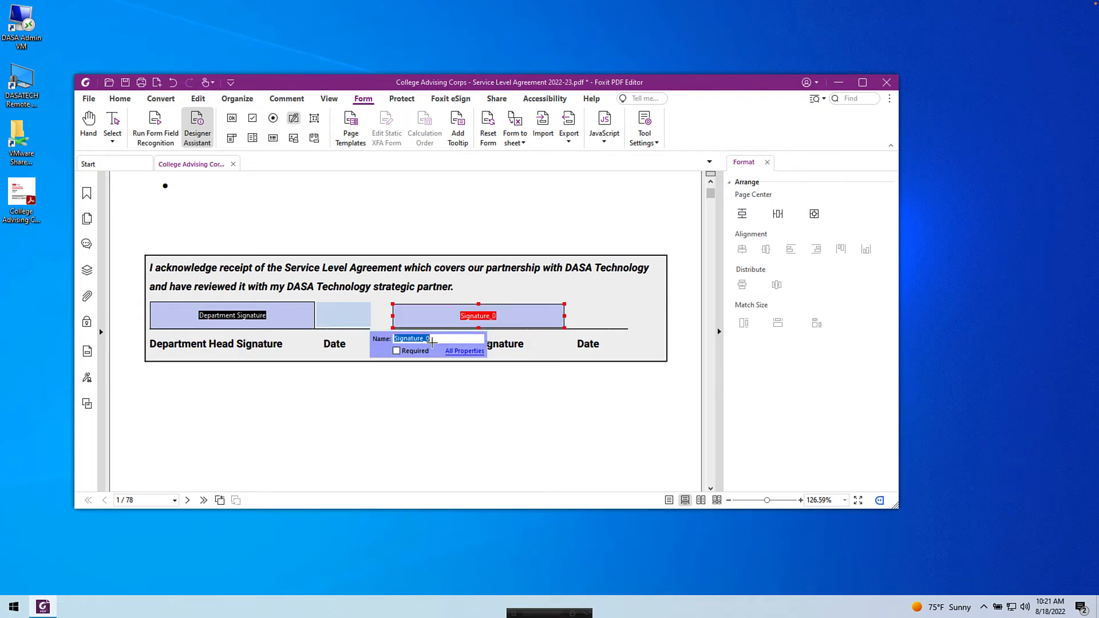
text(Strat)
key(BackSpace)
key(BackSpace)
key(BackSpace)
key(BackSpace)
key(BackSpace)
text(SP Signature)
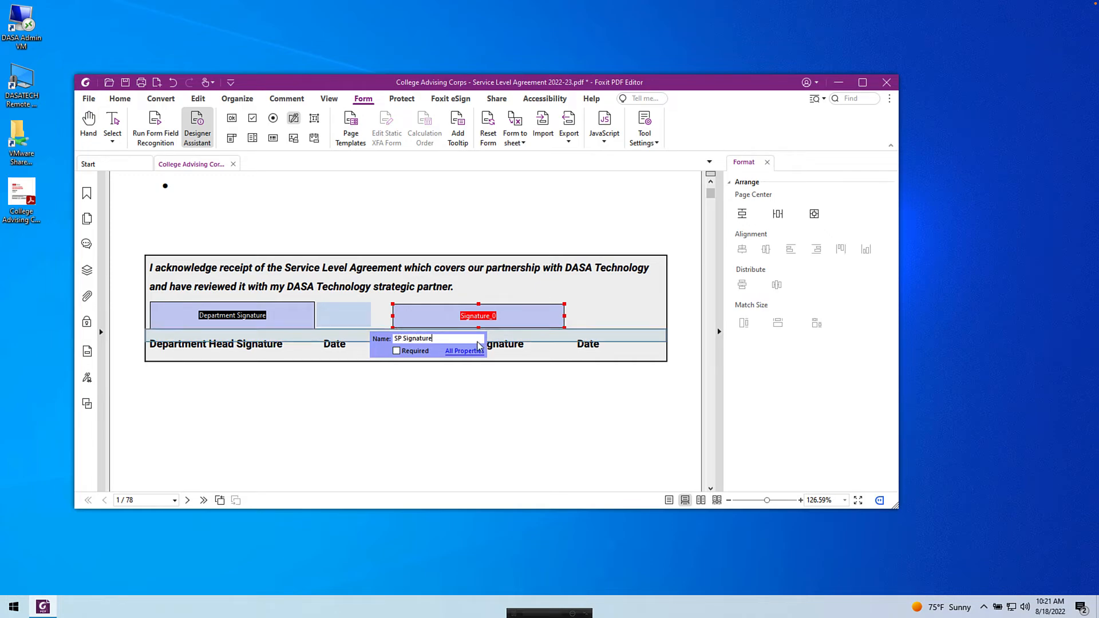
In the strategic partner field's full properties, set the name to "SP Signature" and the tooltip to "Click to Sign".
click(459, 355)
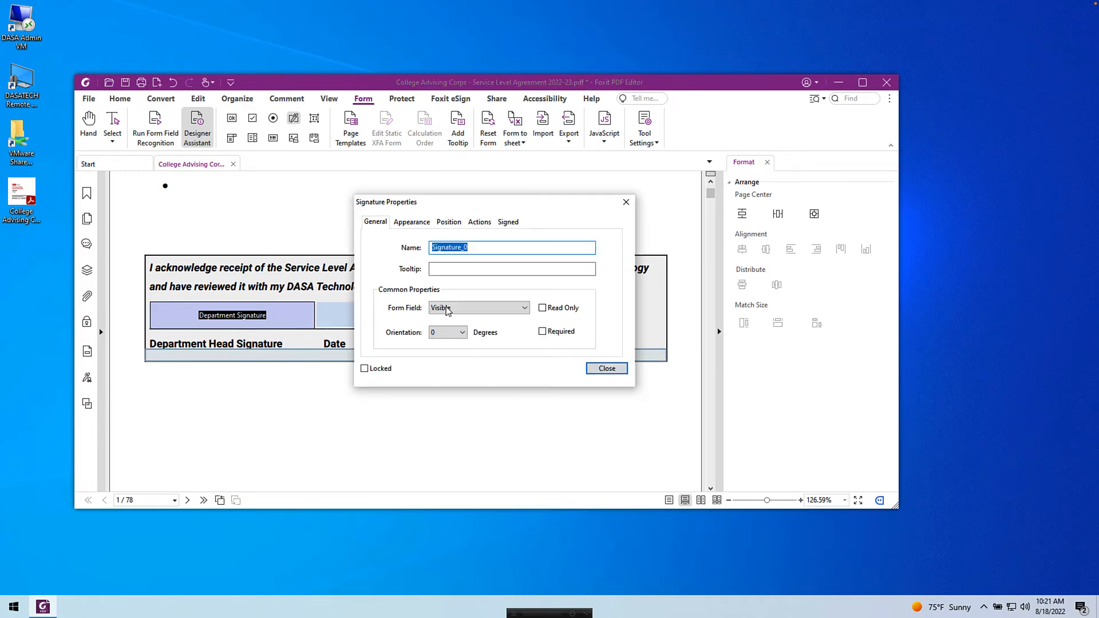
click(510, 247)
key(shift+Left)
key(shift+Left)
key(shift+Left)
text(e)
key(shift+Home)
key(Home)
text(SP()
key(BackSpace)
click(468, 269)
text(Click to Sign)
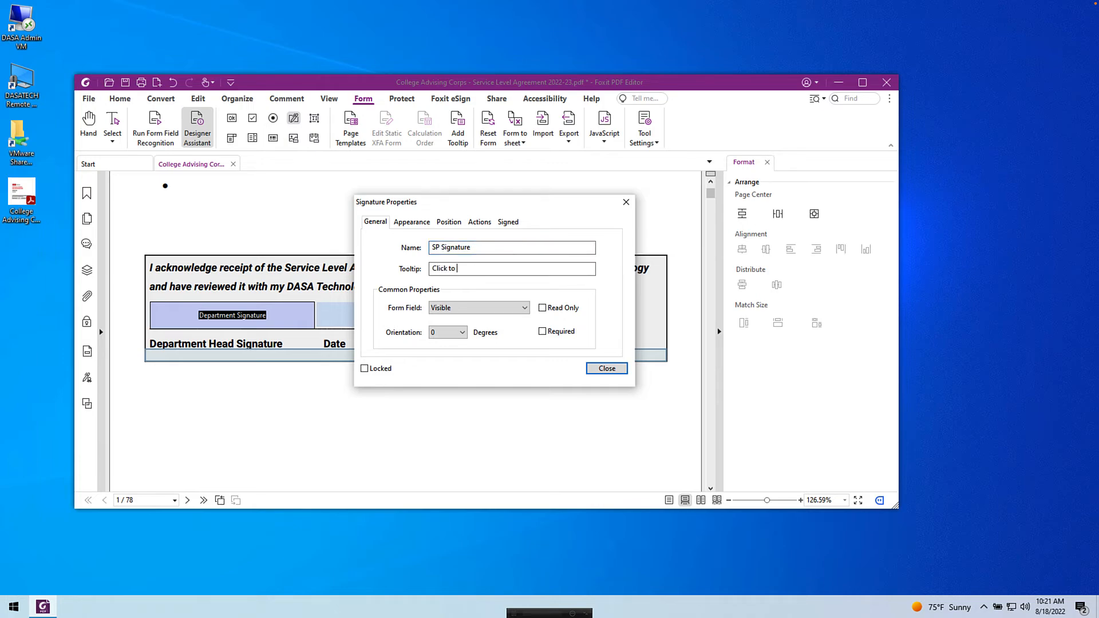
click(605, 368)
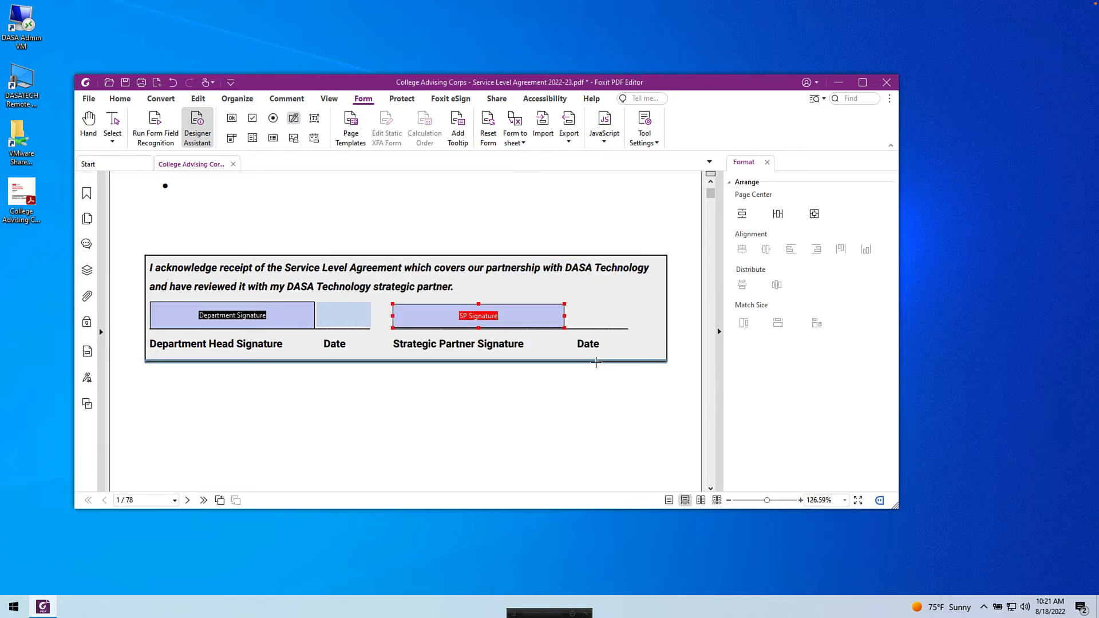
Draw a date field above the strategic partner's Date label and try to name it "Date".
click(314, 138)
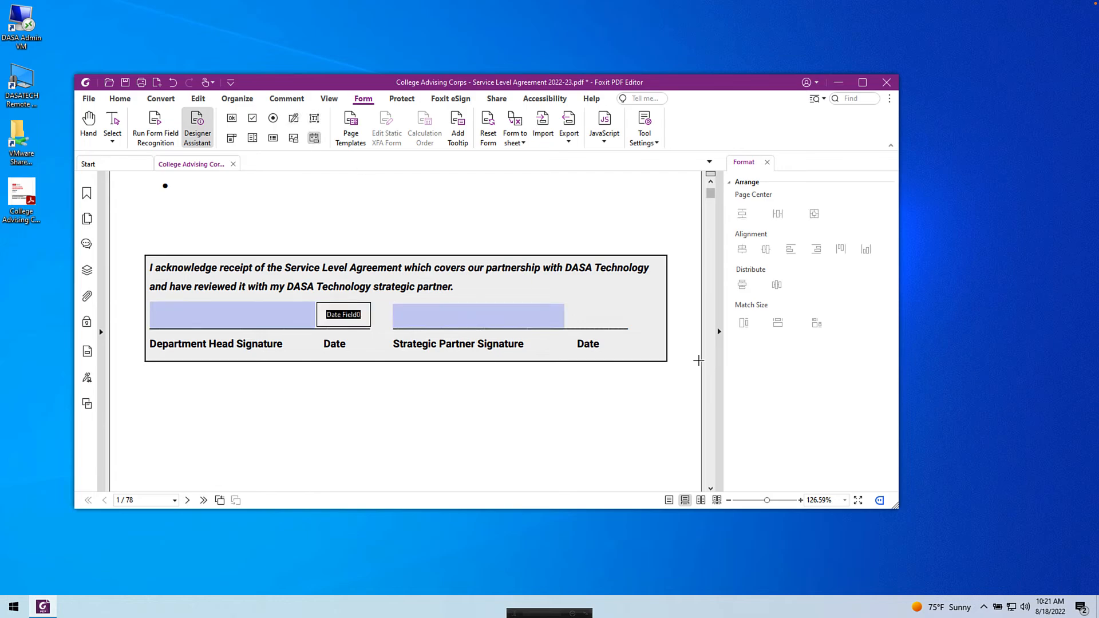
drag(606, 325, 628, 328)
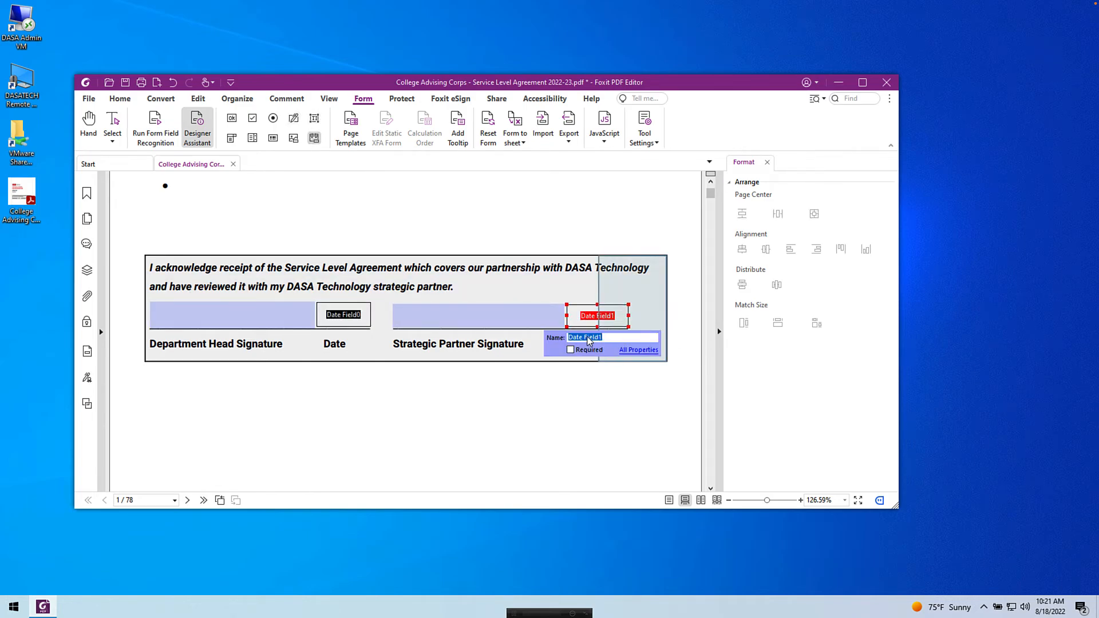
text(Date)
Set the strategic partner date field's format to m/d/yyyy and save the PDF.
click(639, 350)
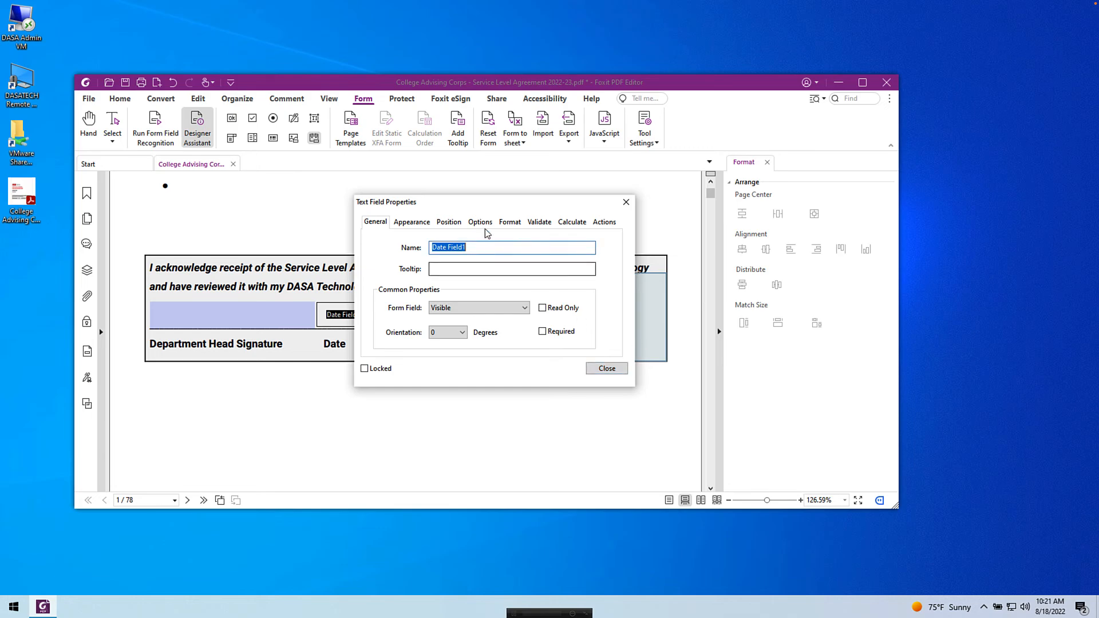
click(510, 222)
click(432, 301)
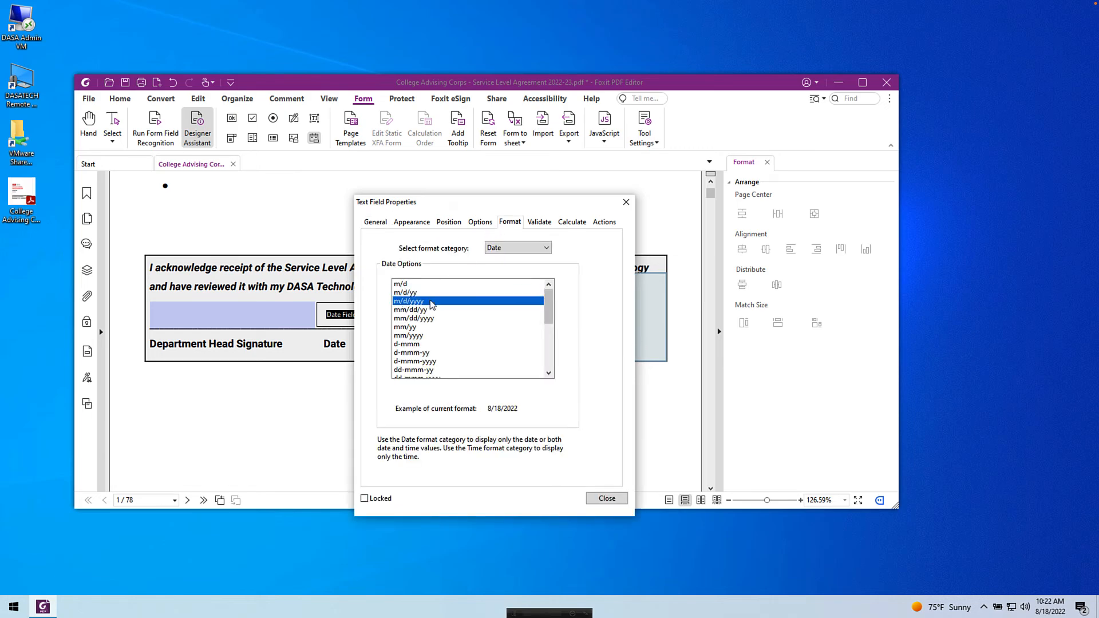
click(608, 498)
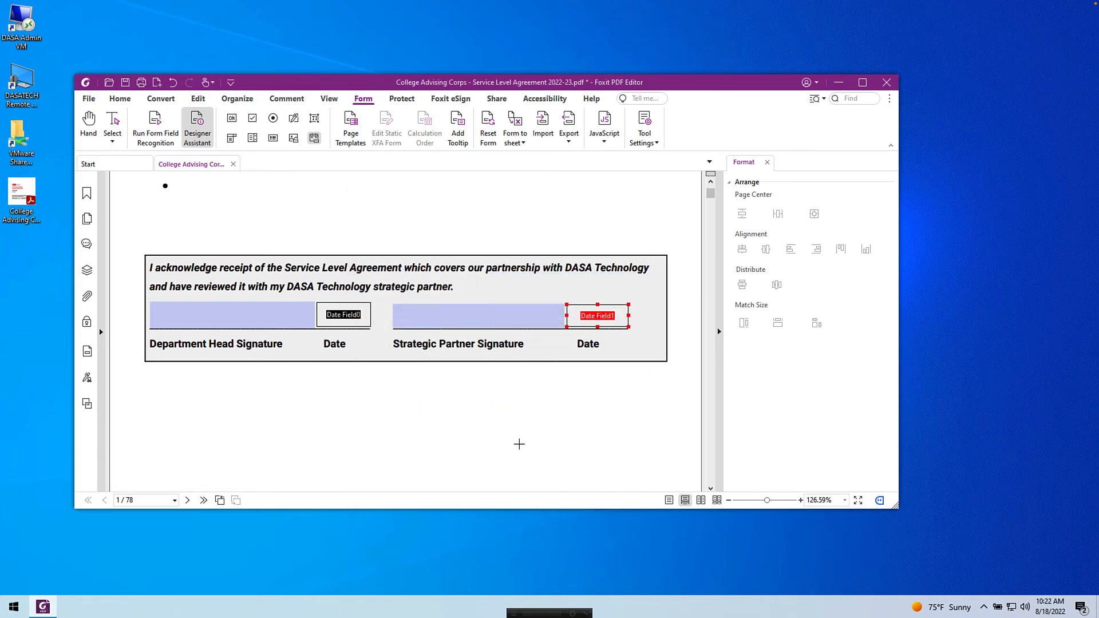
click(517, 444)
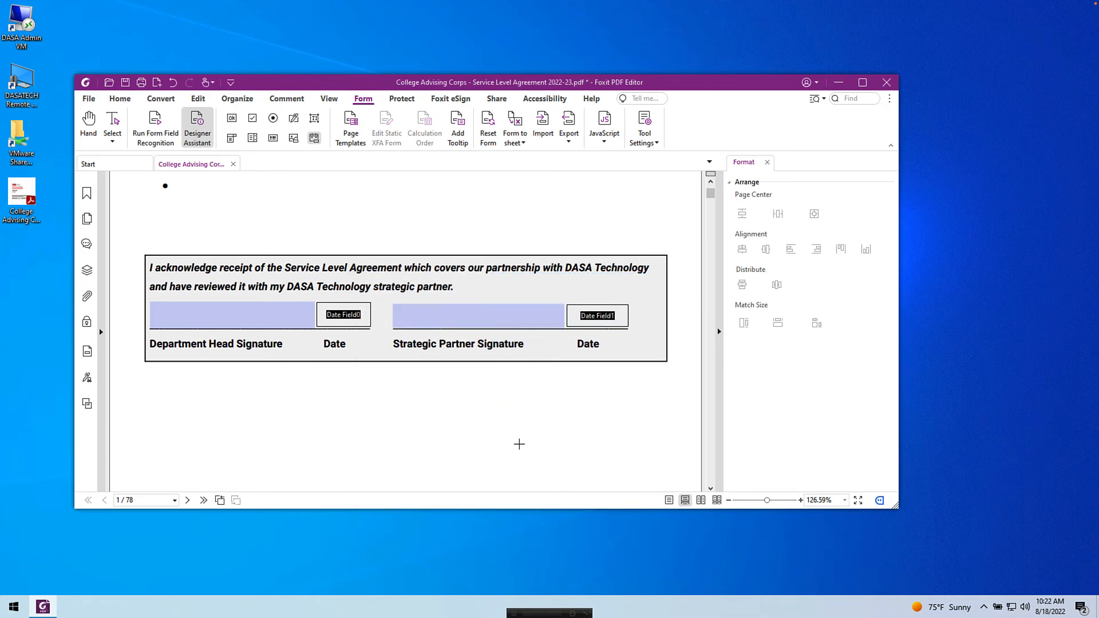
click(125, 84)
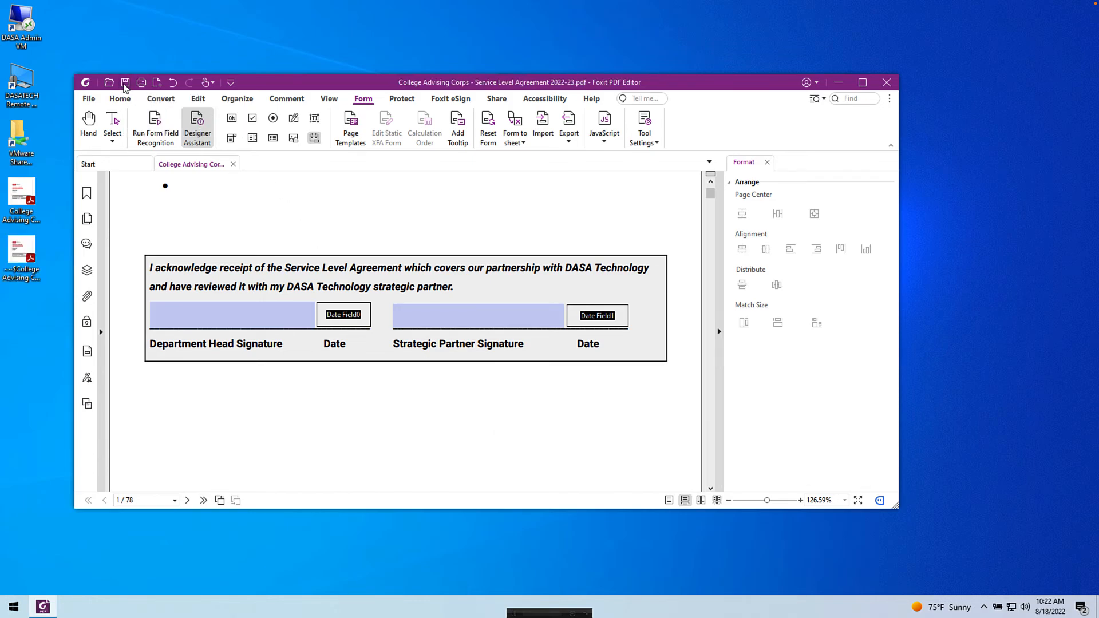